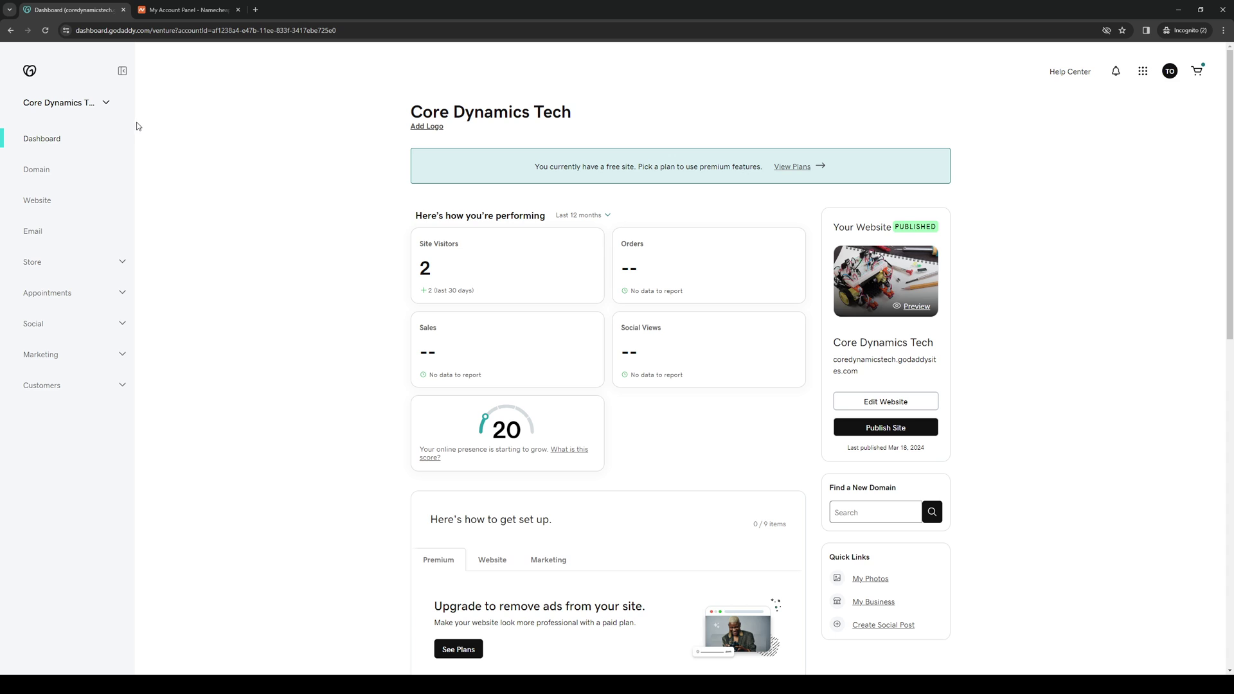
- Switch to the 'My Account Panel - Namecheap' tab to view the Namecheap dashboard
left_click(213, 9)
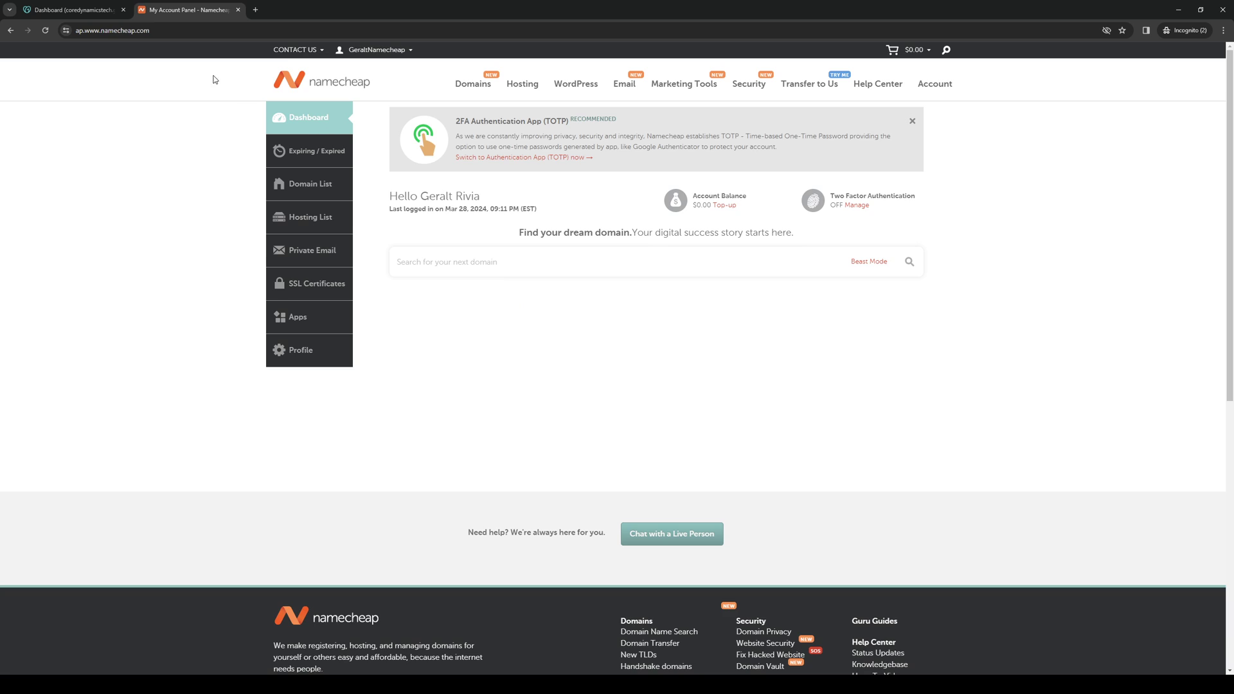
- Return to the GoDaddy Dashboard tab showing Core Dynamics Tech's published free site
left_click(73, 7)
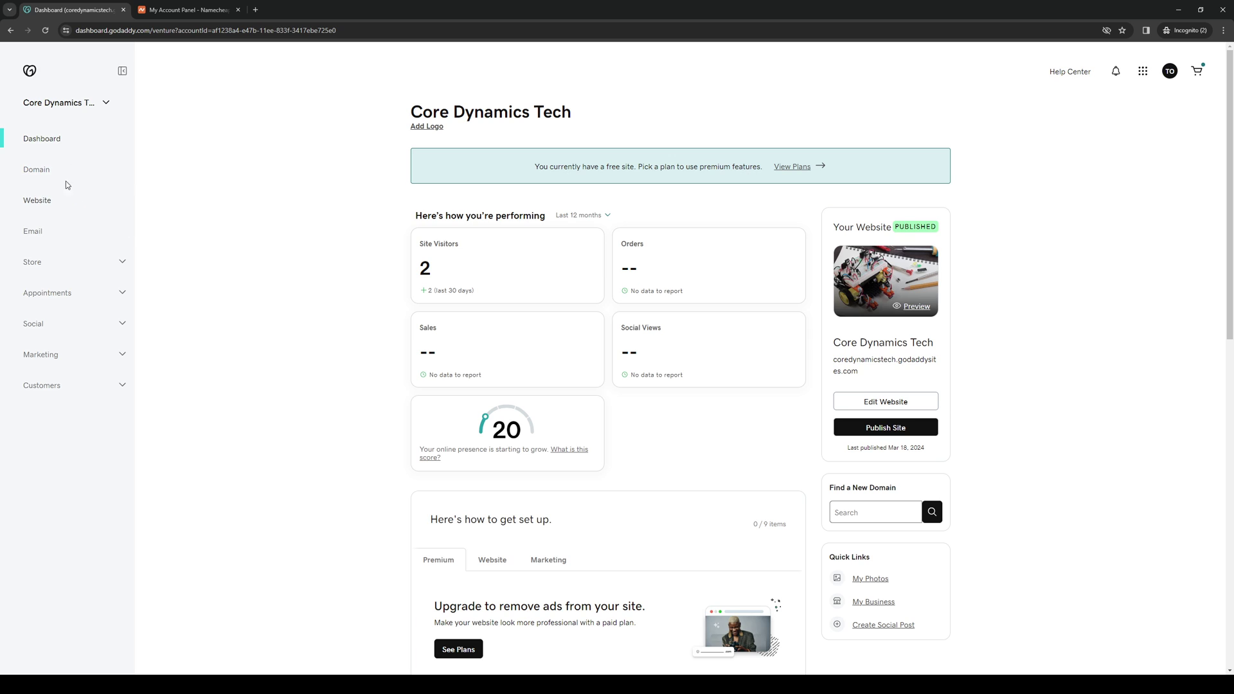
- Reach the Domain Portfolio via the Domain sidebar link, My Account, and Quick Links' Domains
left_click(43, 177)
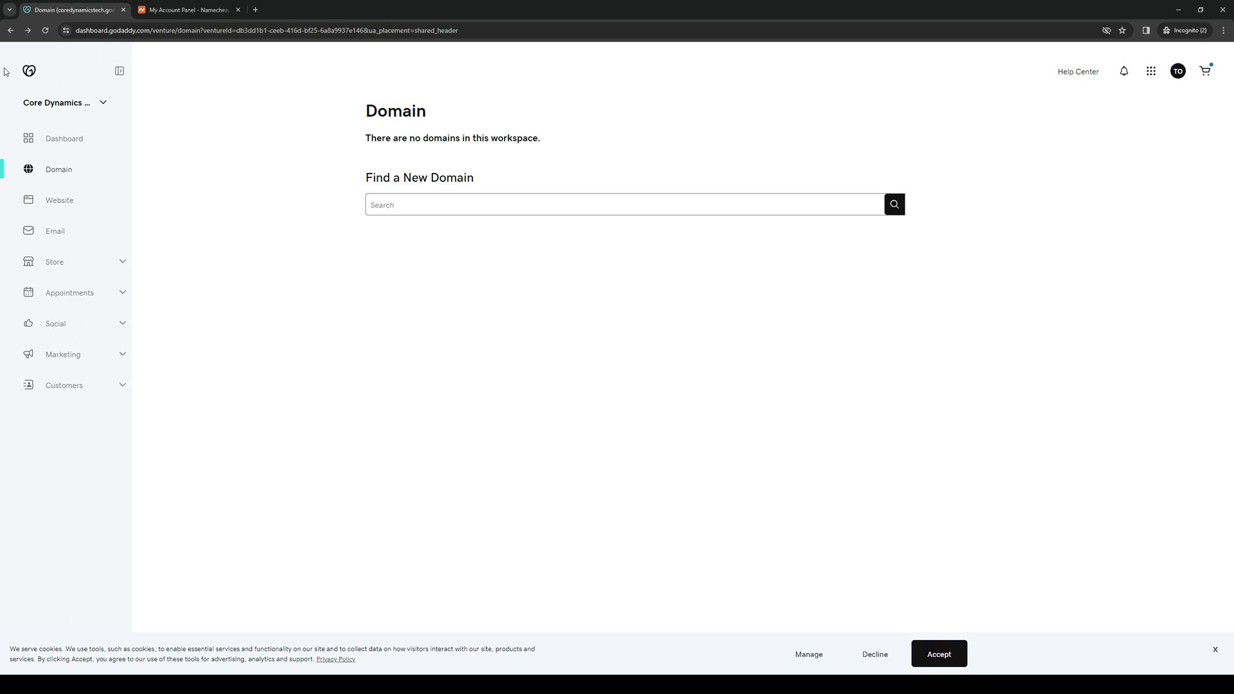
left_click(29, 76)
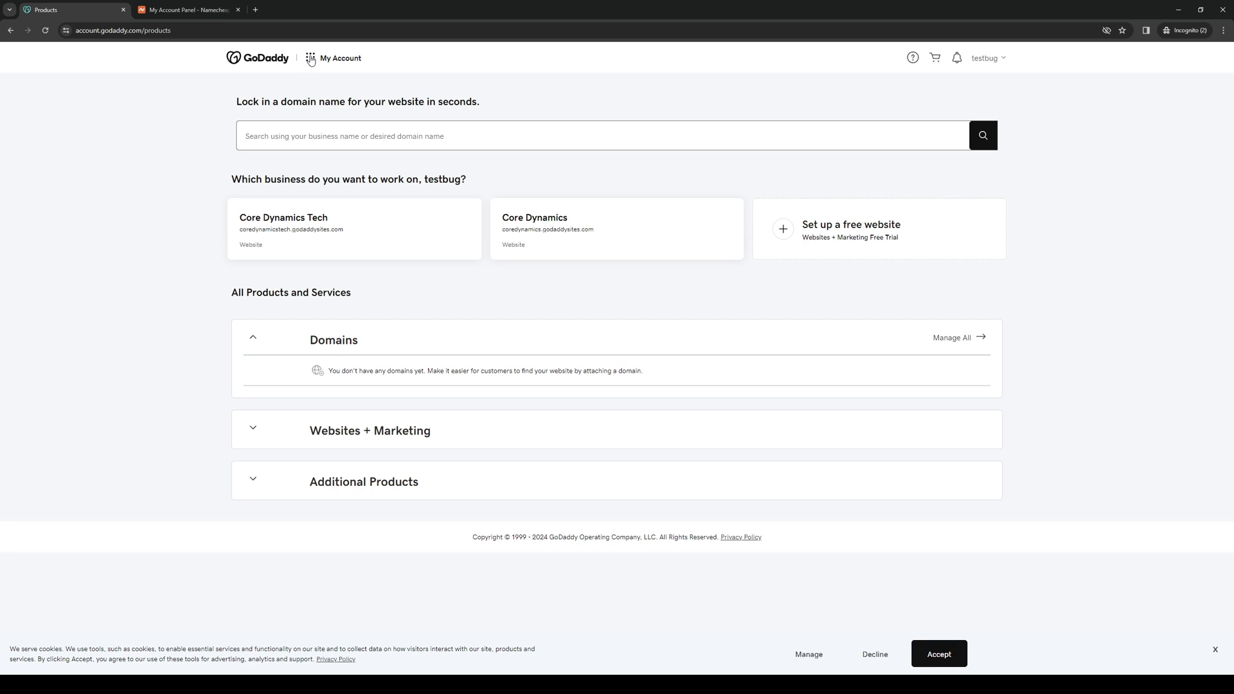
left_click(312, 57)
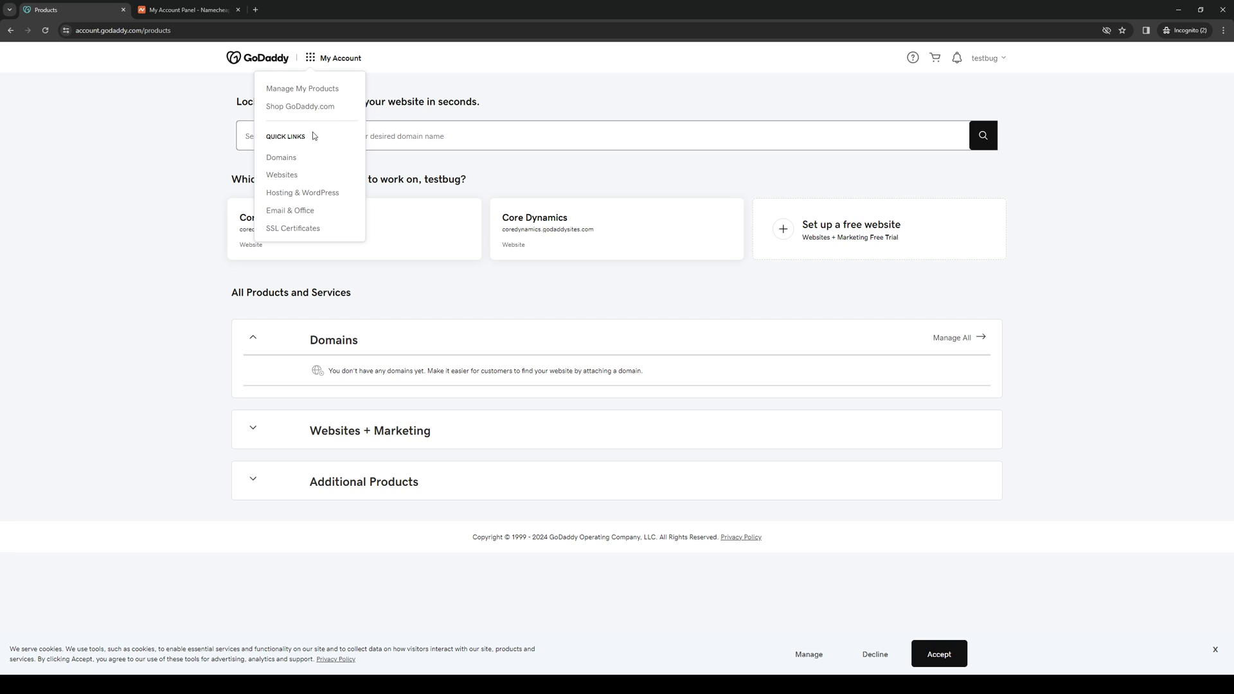
left_click(286, 163)
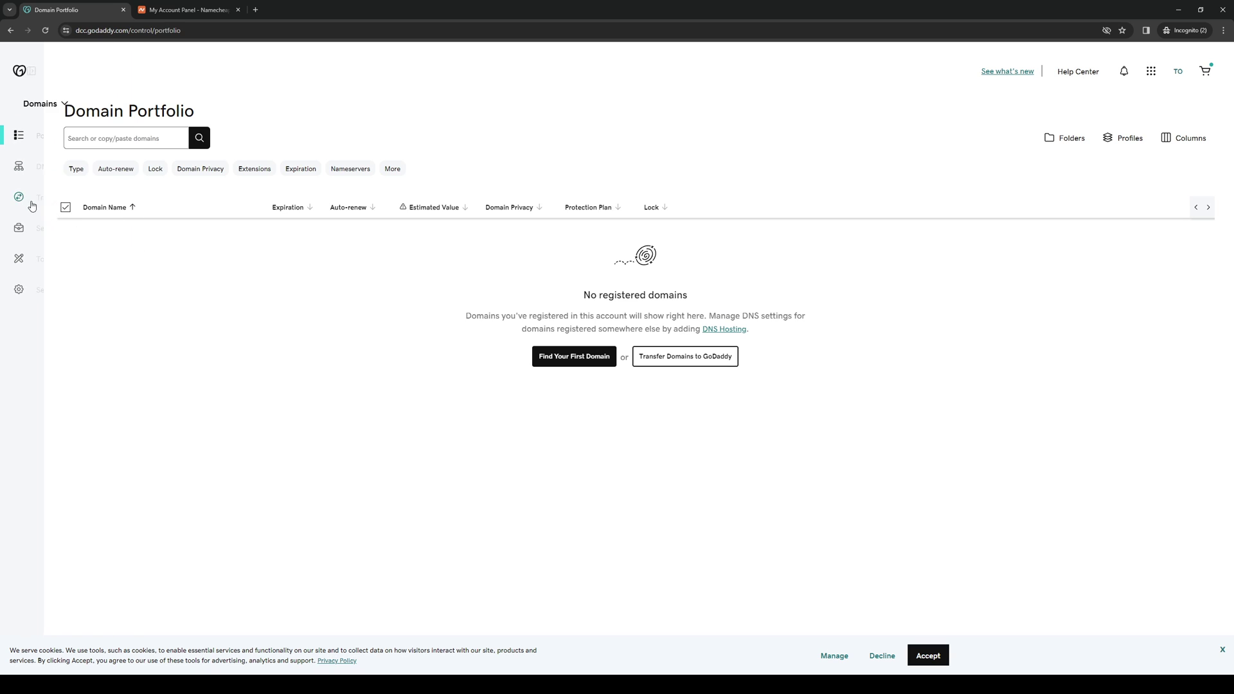
mouse_move(18, 195)
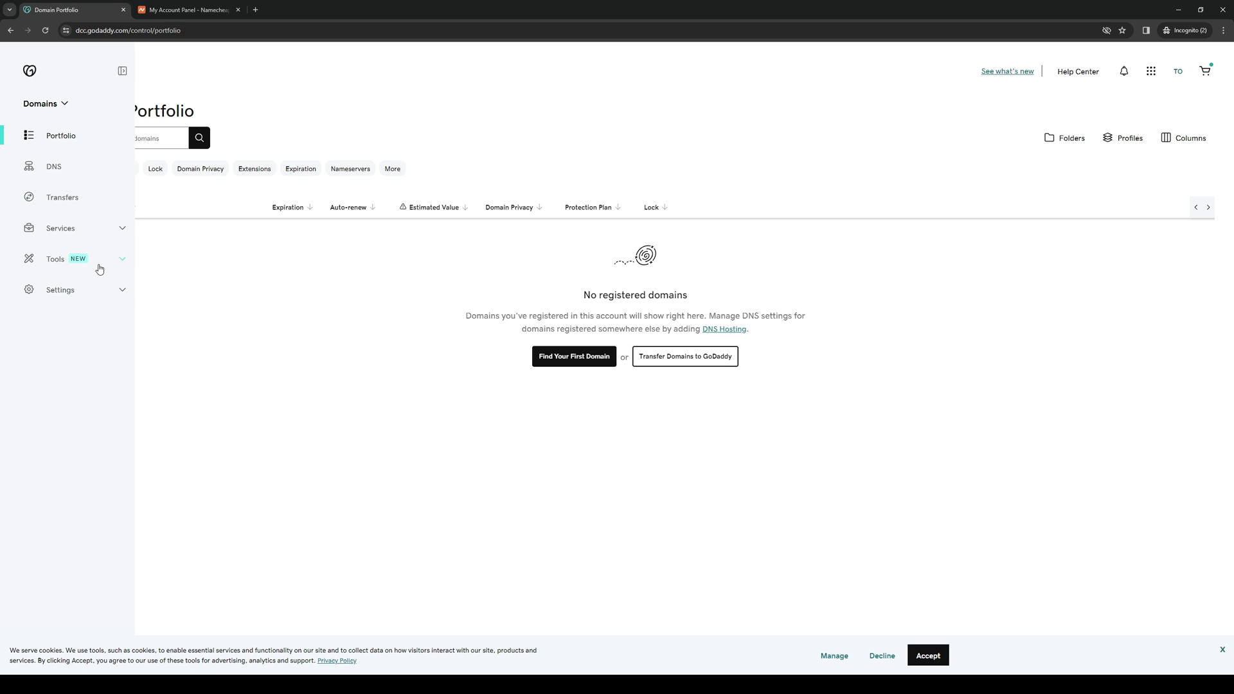
- Open the Transfers page from the Domains sidebar
left_click(106, 200)
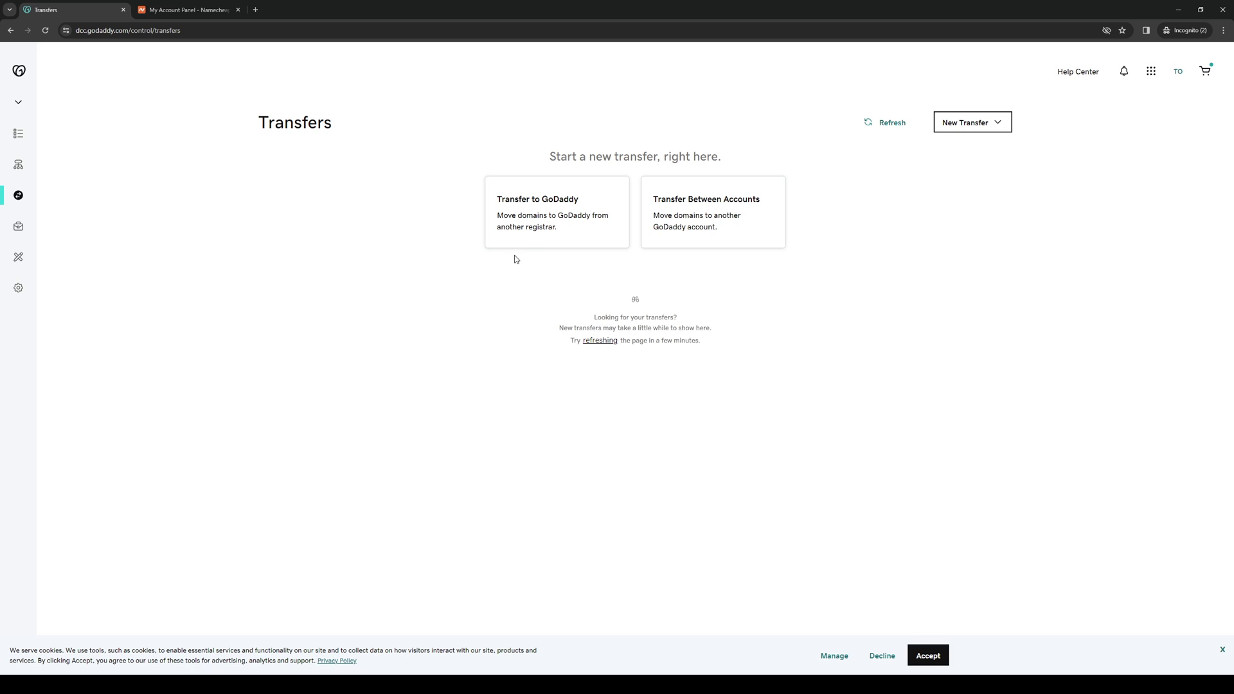
- Open Namecheap's empty Domain List, then return to the GoDaddy Transfers tab
left_click(176, 13)
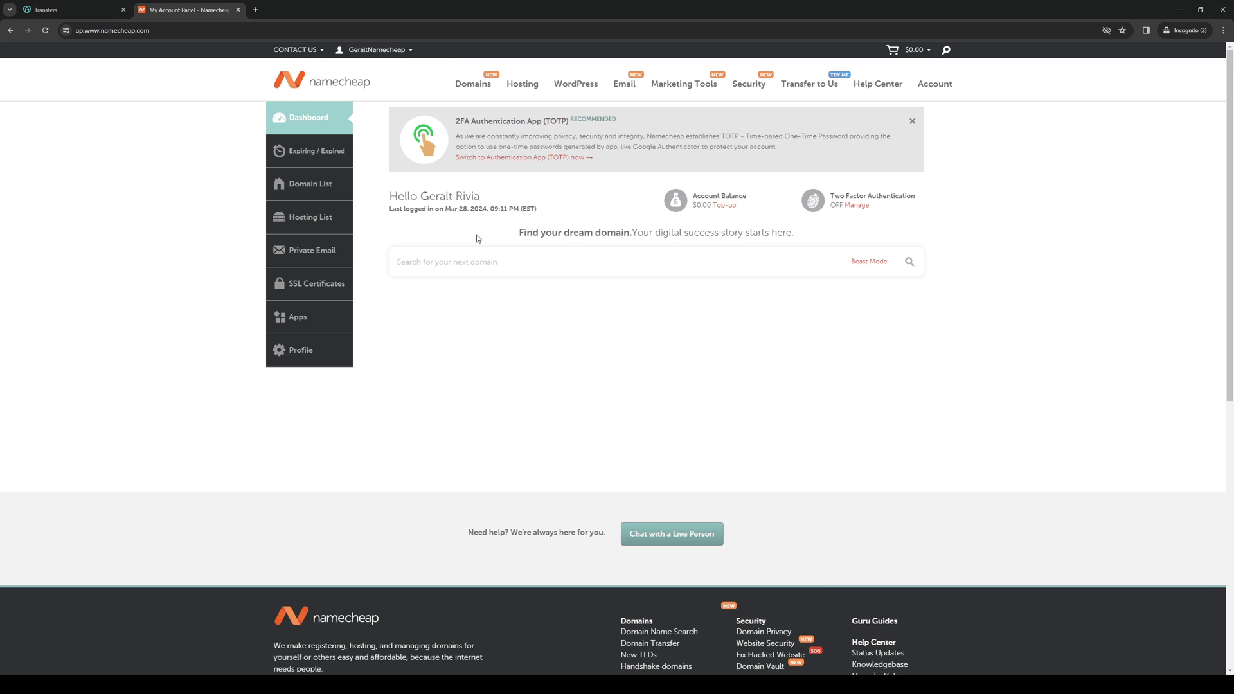
left_click(327, 186)
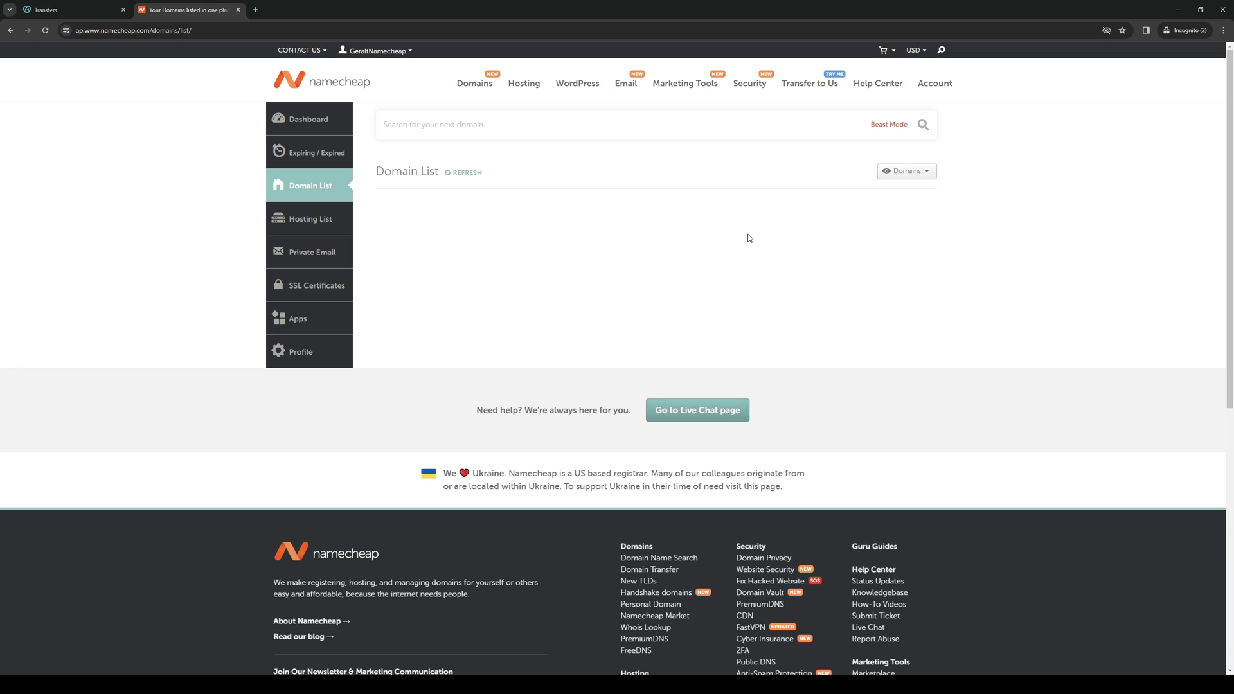
key("ctrl+Tab")
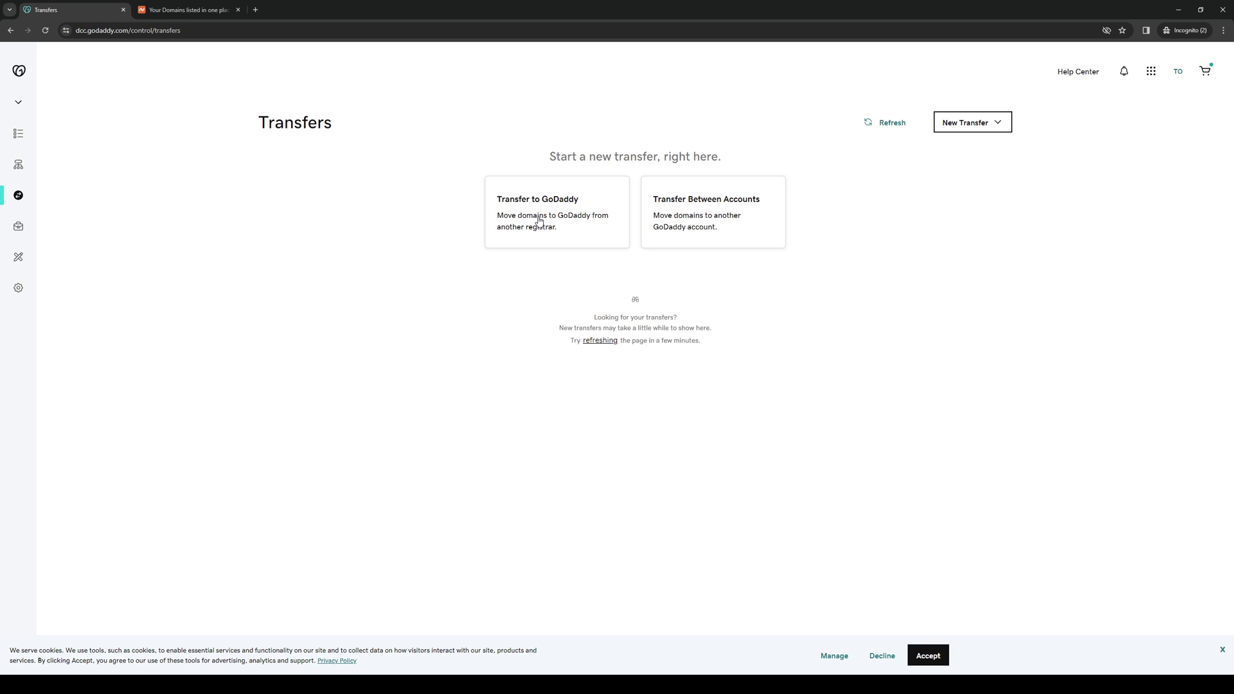
- Start a Transfer to GoDaddy and paste a domain into the entry box
left_click(556, 225)
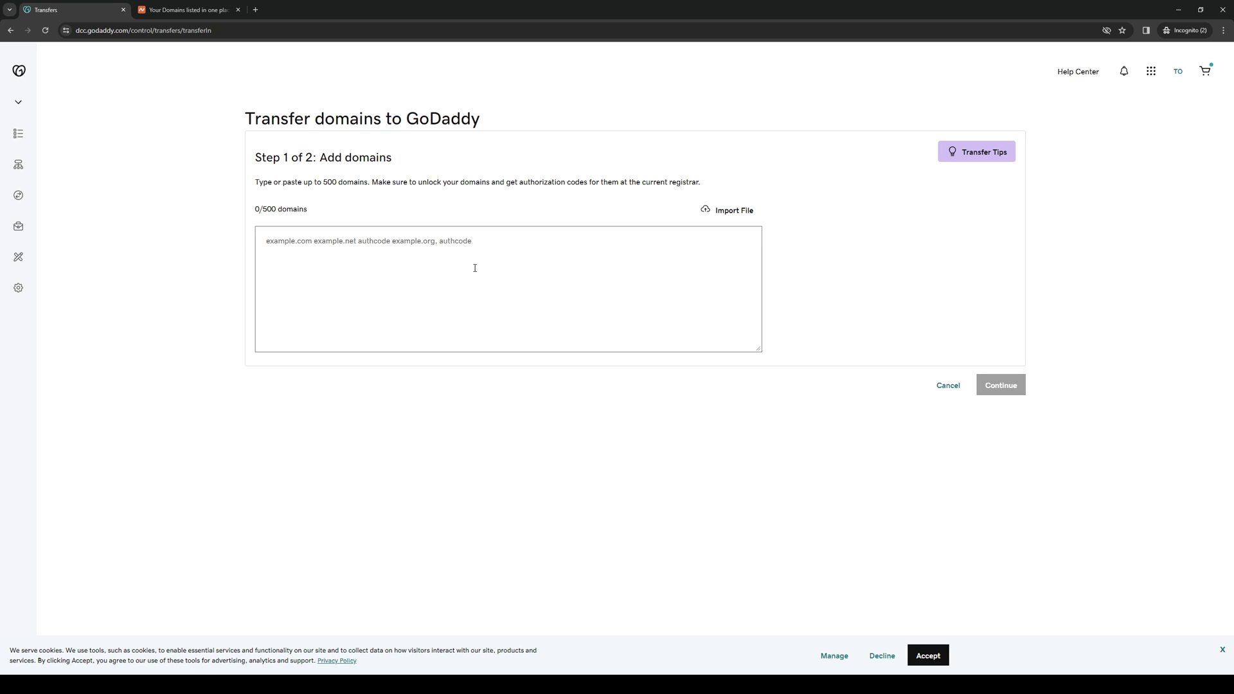
left_click(436, 244)
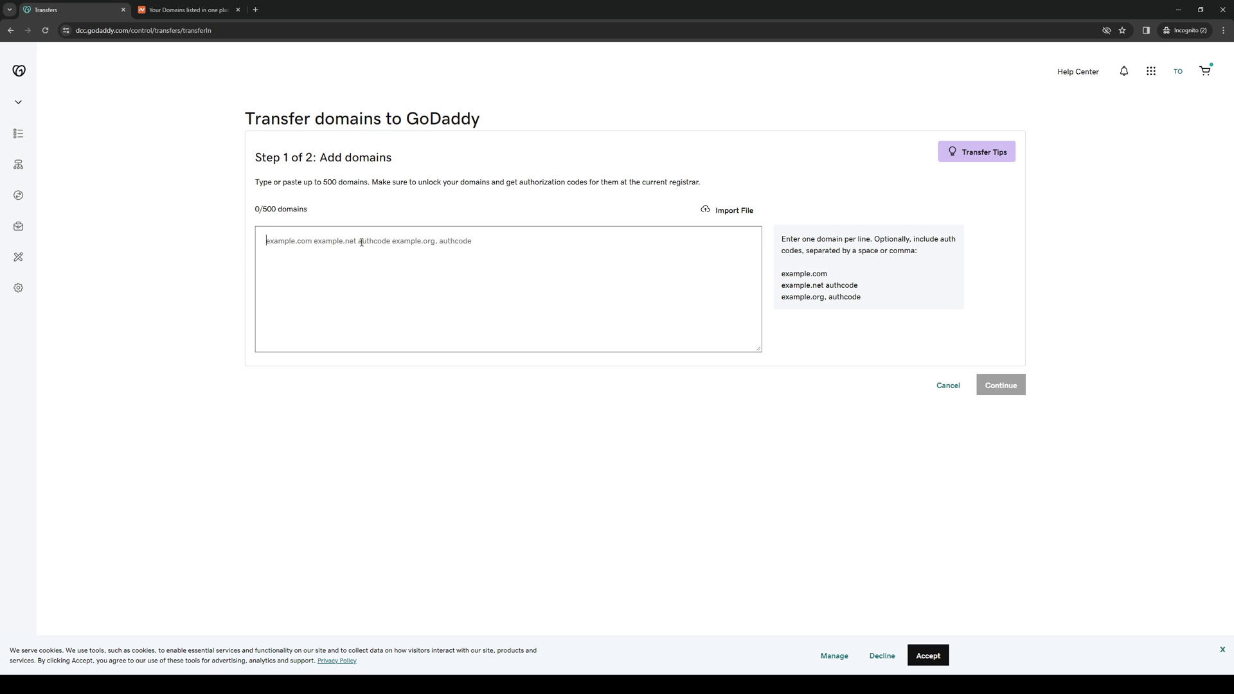
left_click(186, 10)
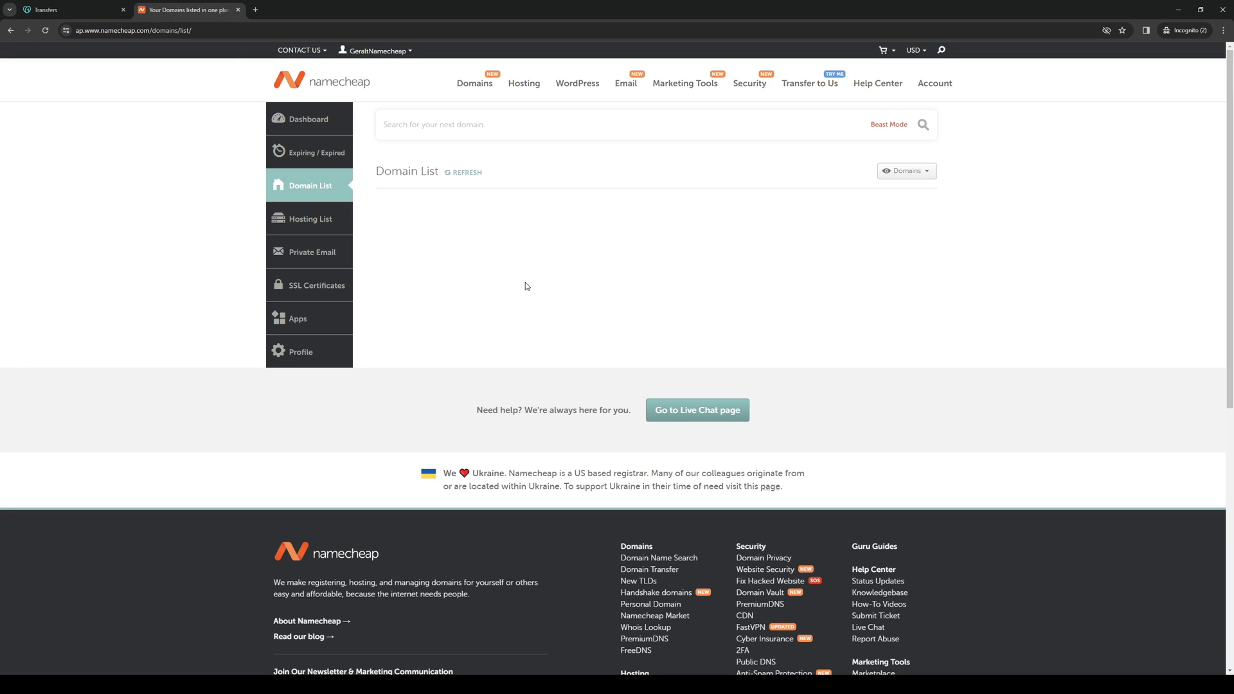
key("ctrl+Tab")
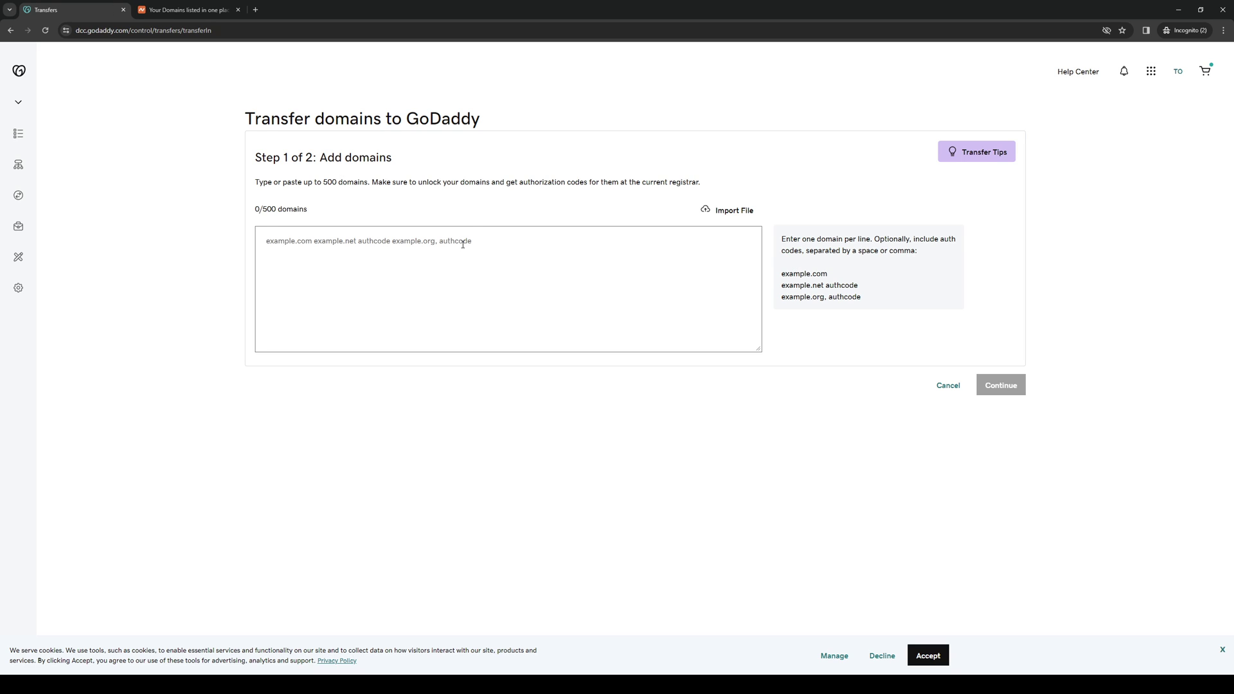
key("ctrl+v")
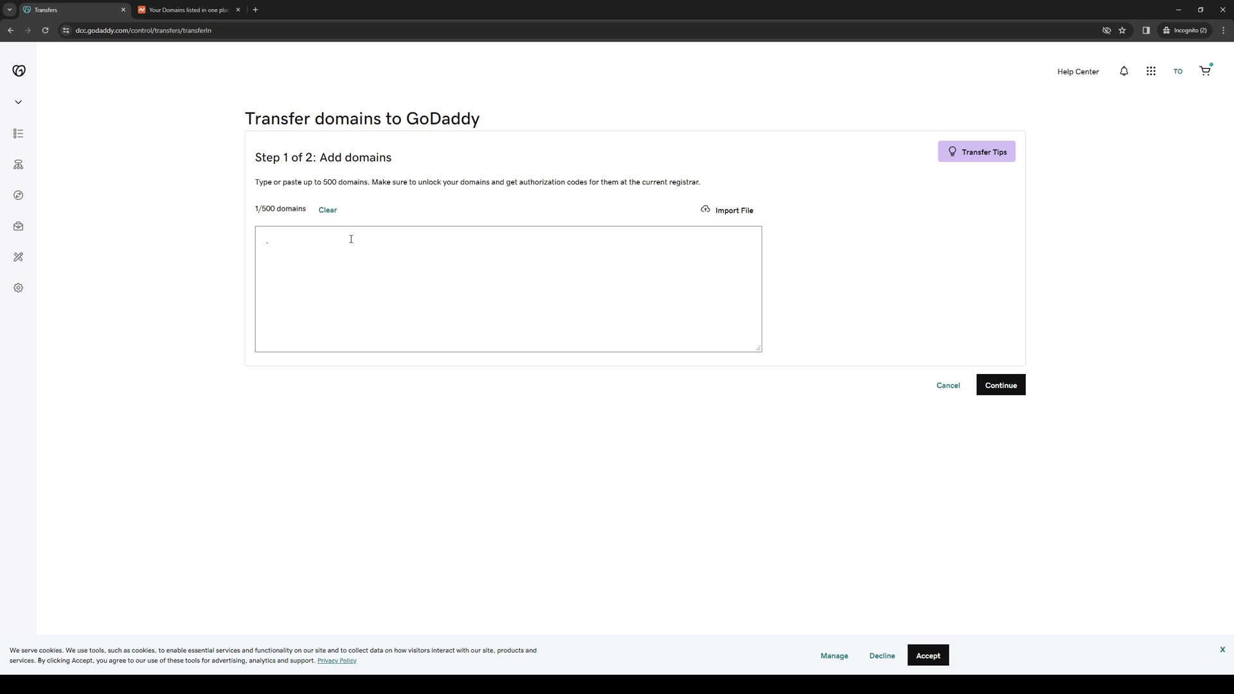
- Clear the entered domain, go back to Transfers, and view Namecheap's Domain List
left_click(351, 233)
key("BackSpace")
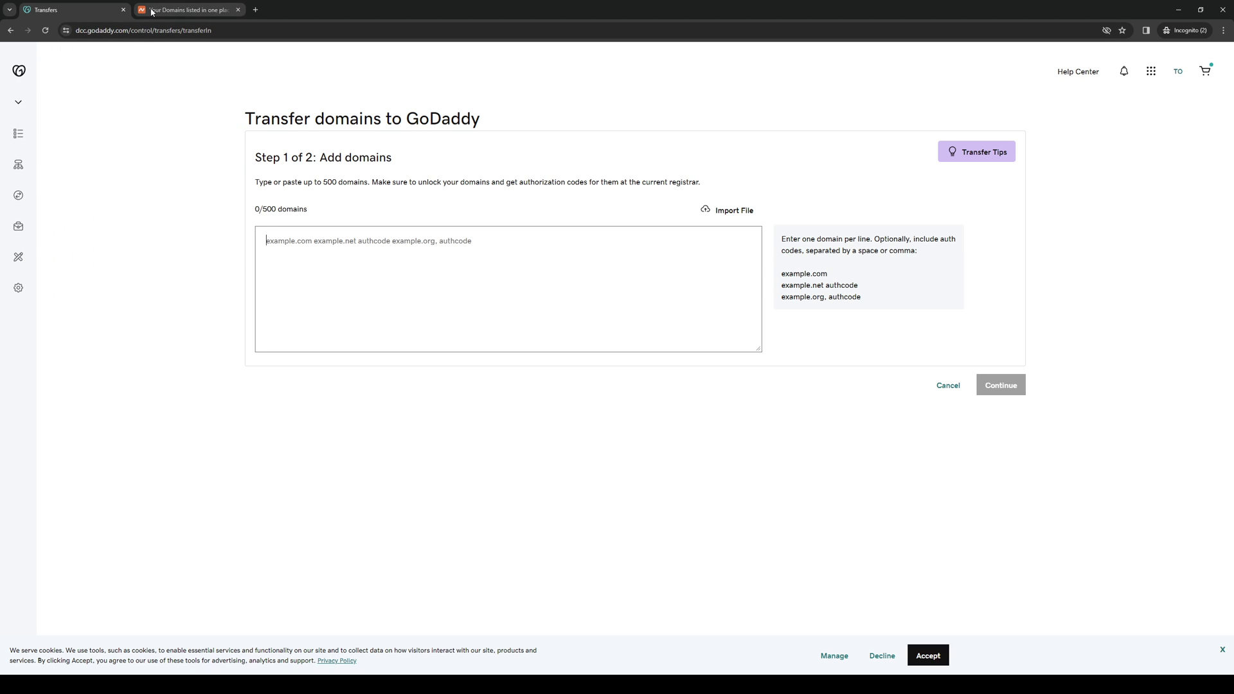
left_click(201, 208)
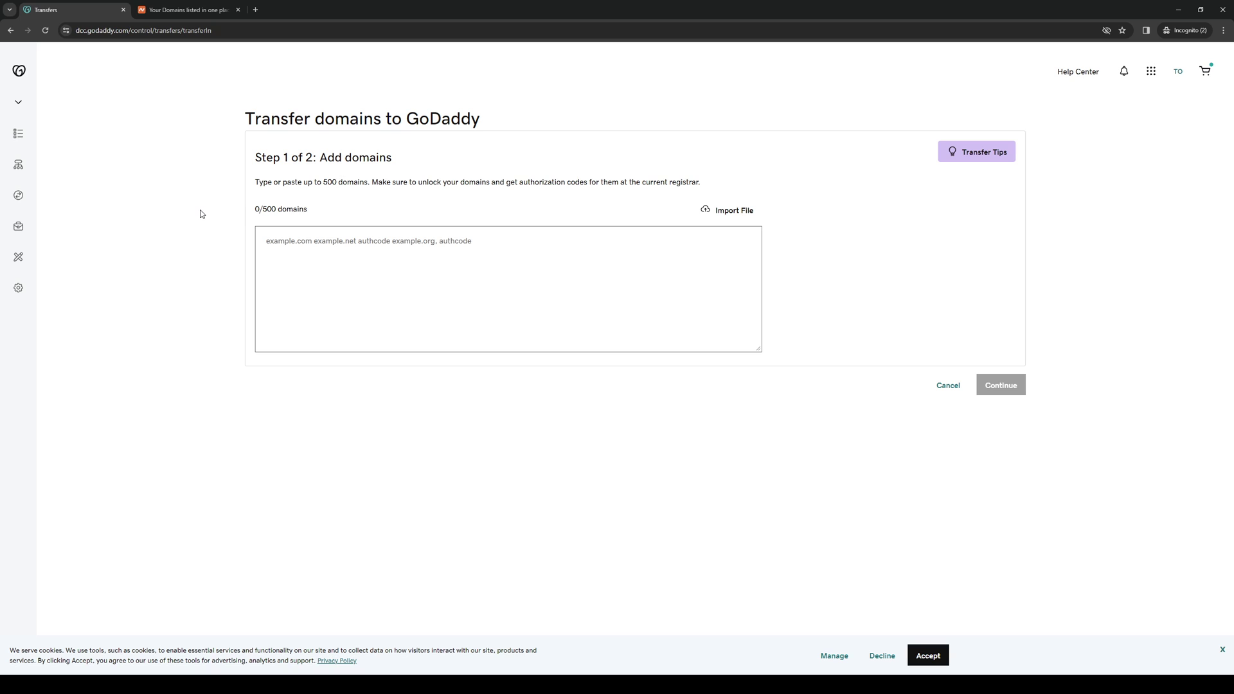
left_click(302, 240)
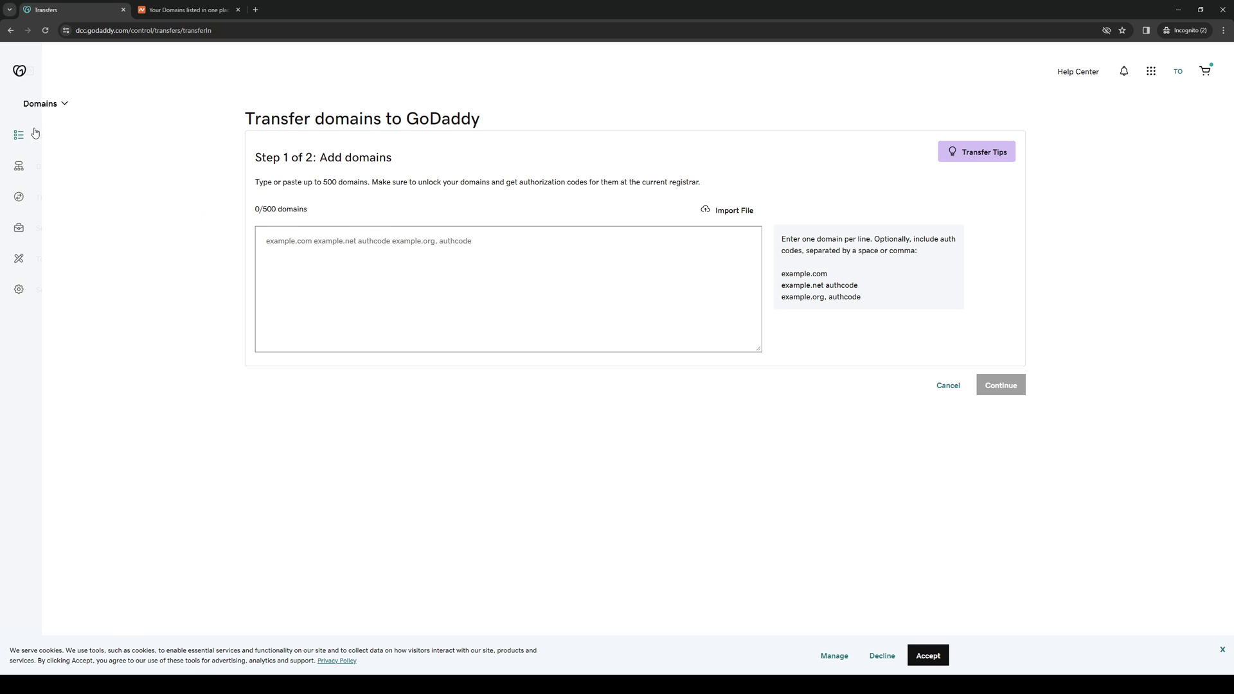
left_click(79, 204)
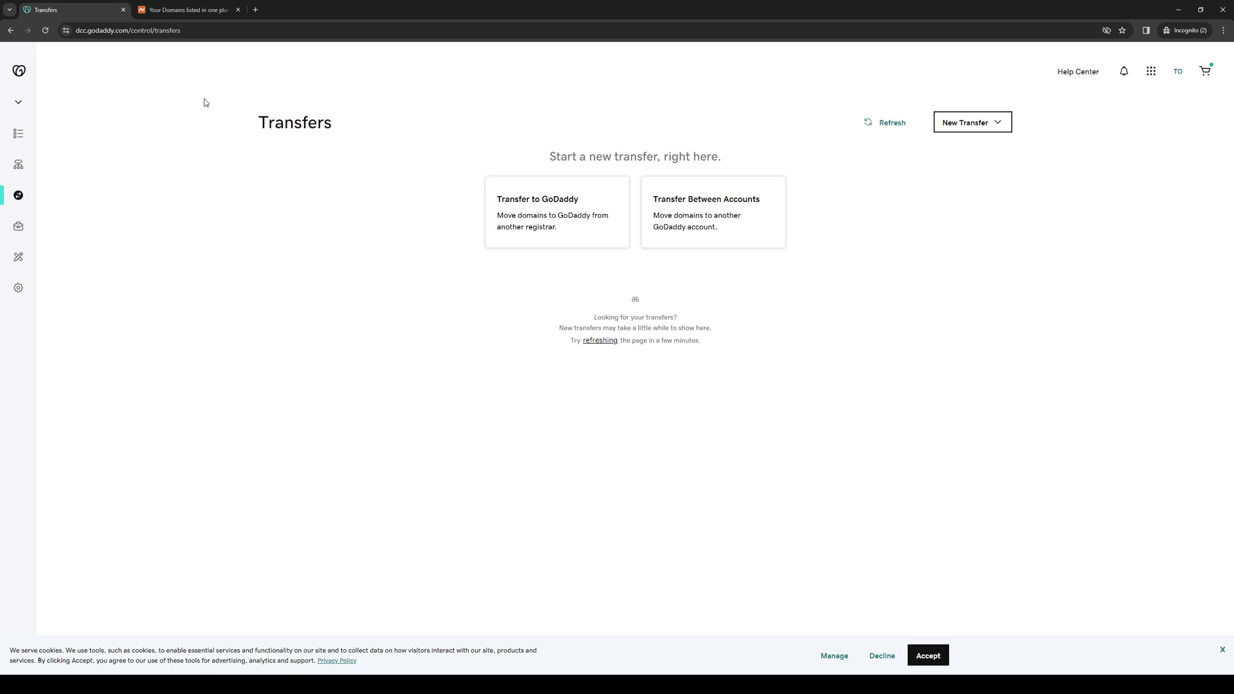
left_click(190, 10)
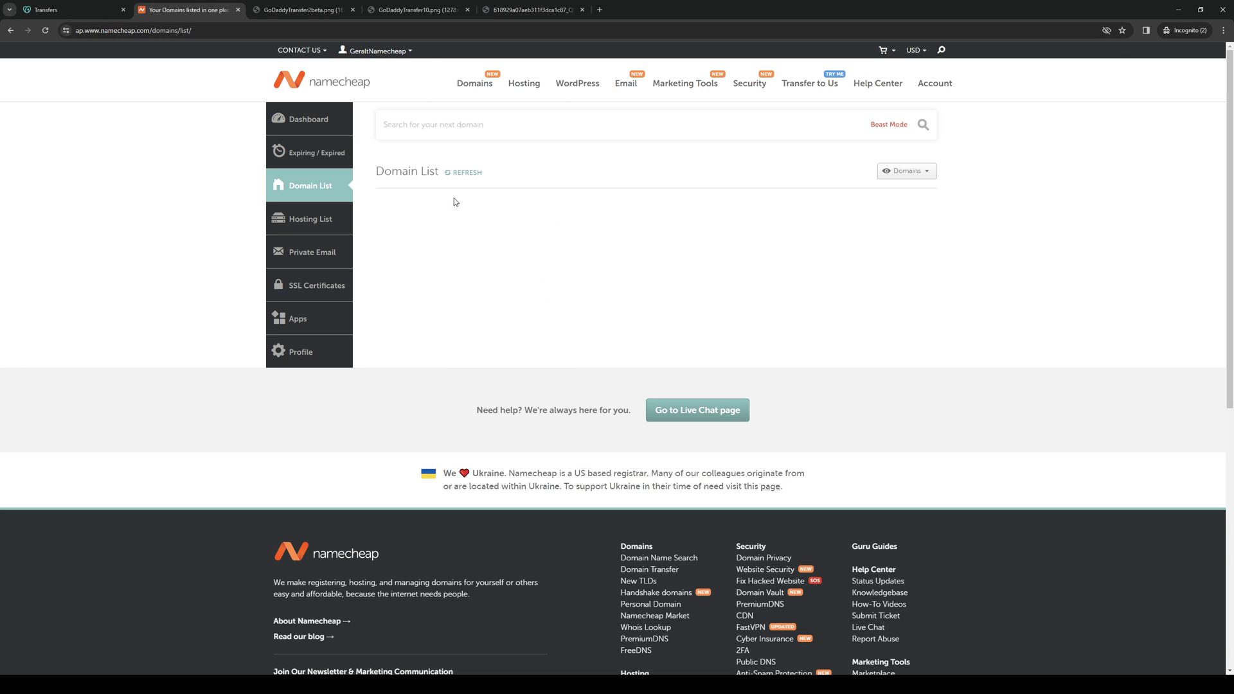
- View the three reference screenshots, then open GoDaddy's My Account products page
left_click(294, 7)
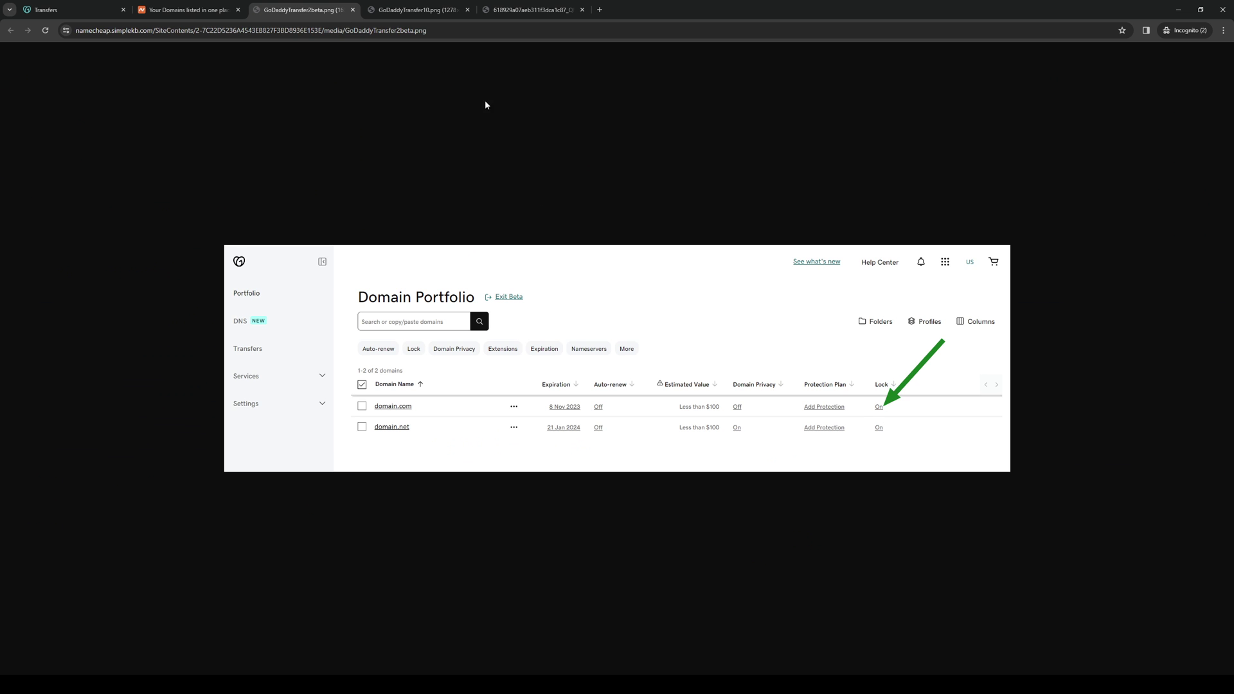
left_click(382, 6)
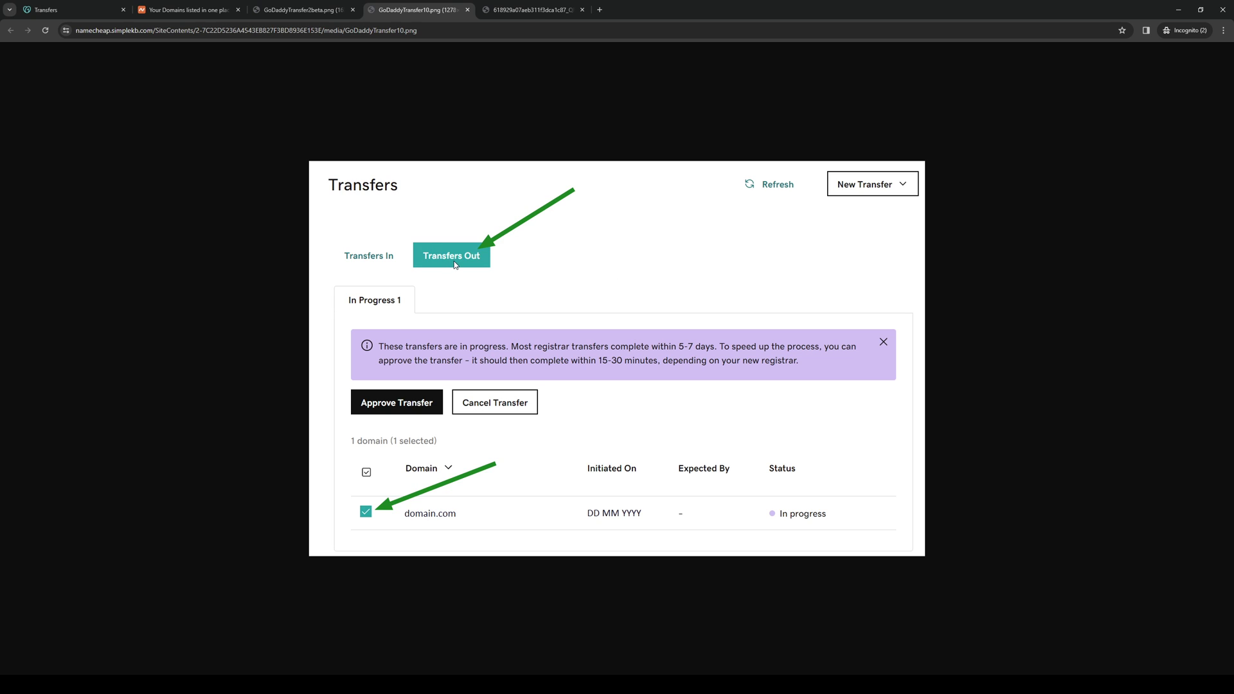
left_click(520, 8)
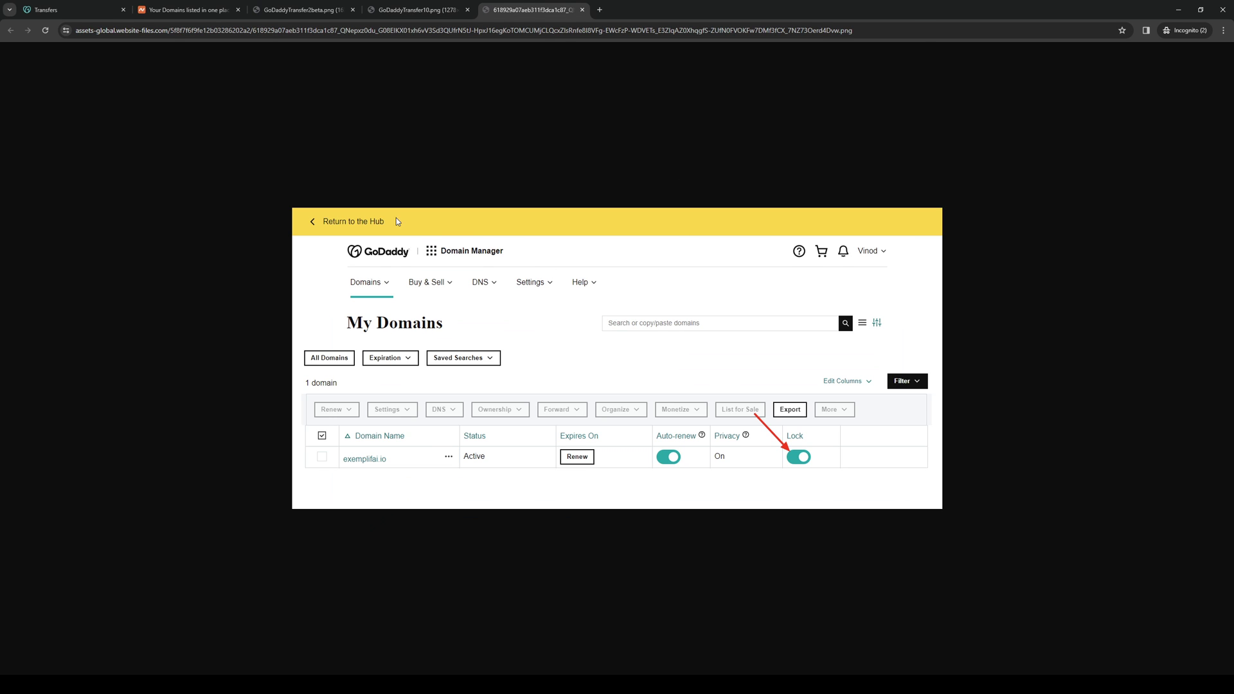
left_click(50, 6)
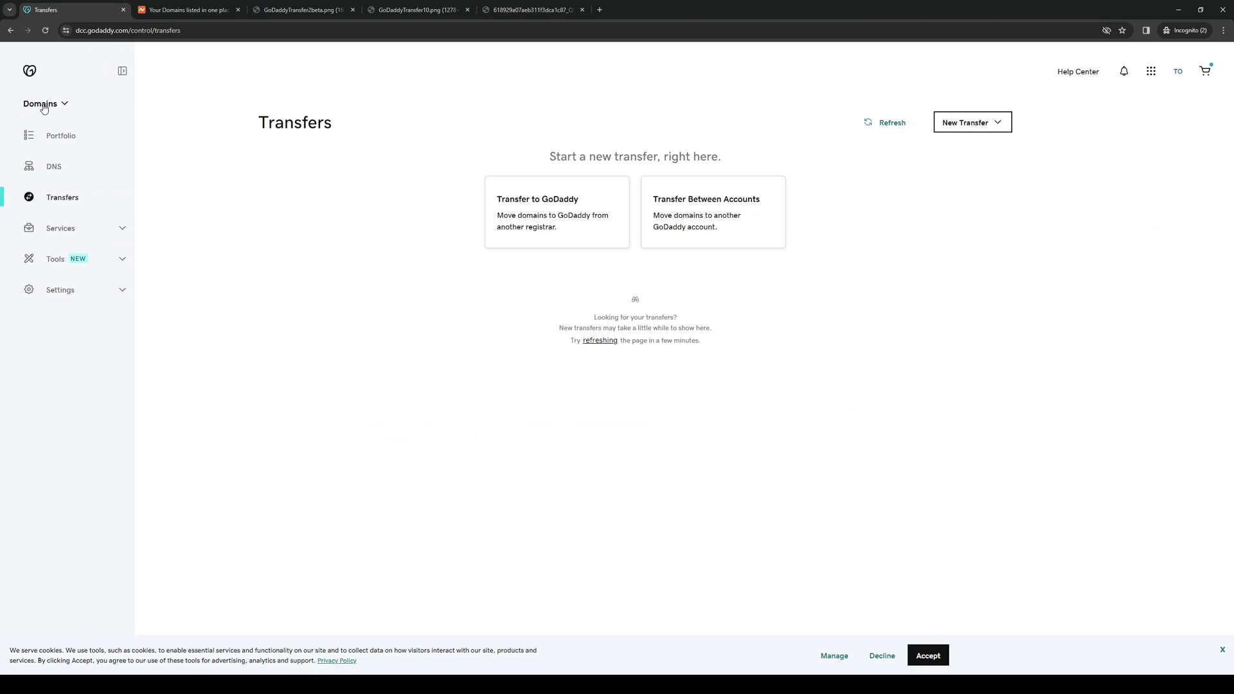
left_click(30, 70)
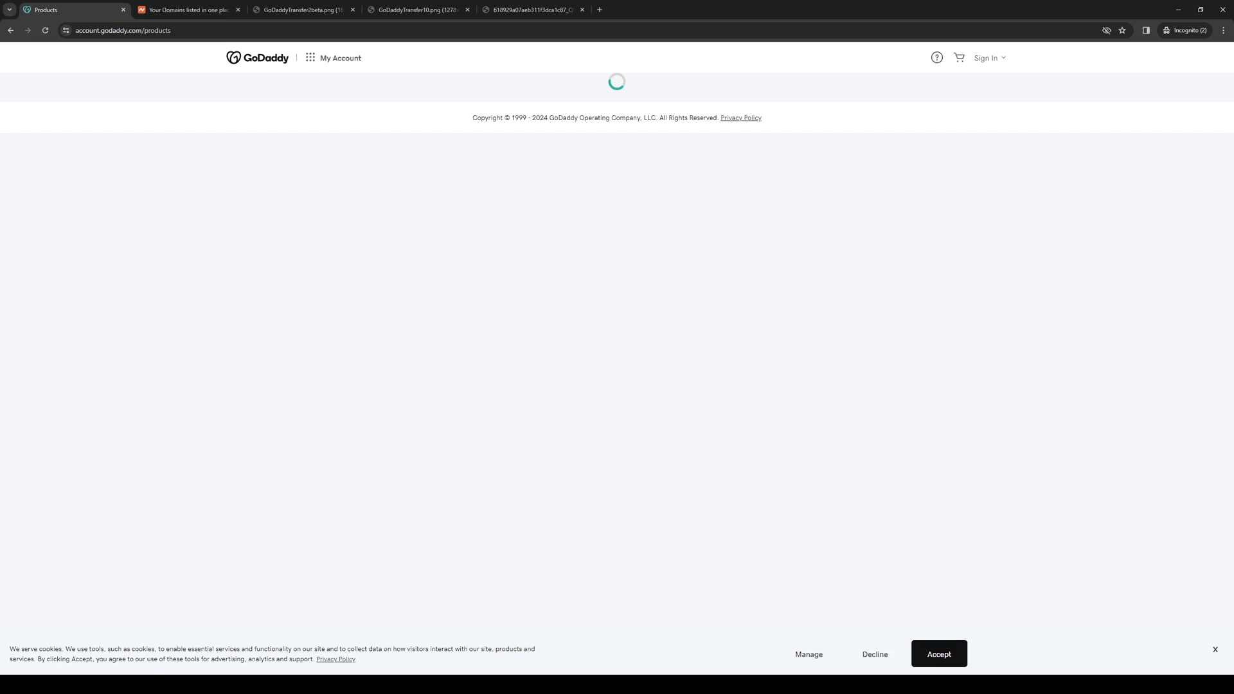